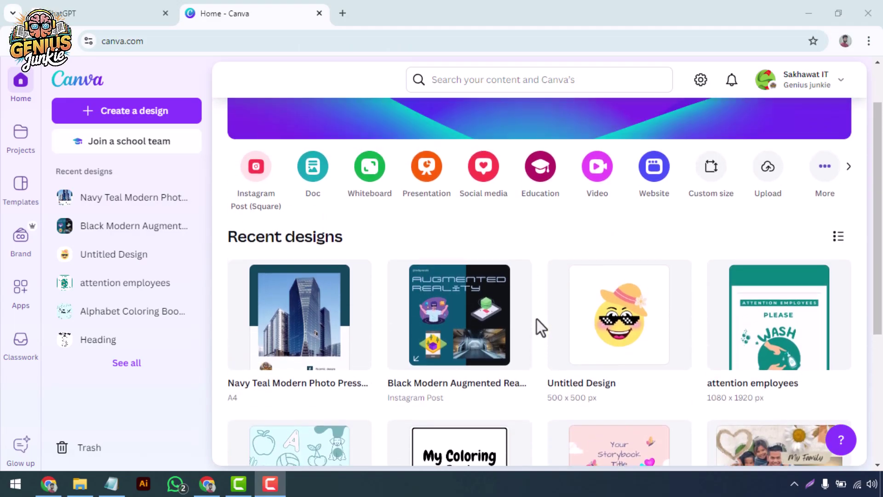
Look through the recent designs on the home page.
scroll(537, 313, down, 3)
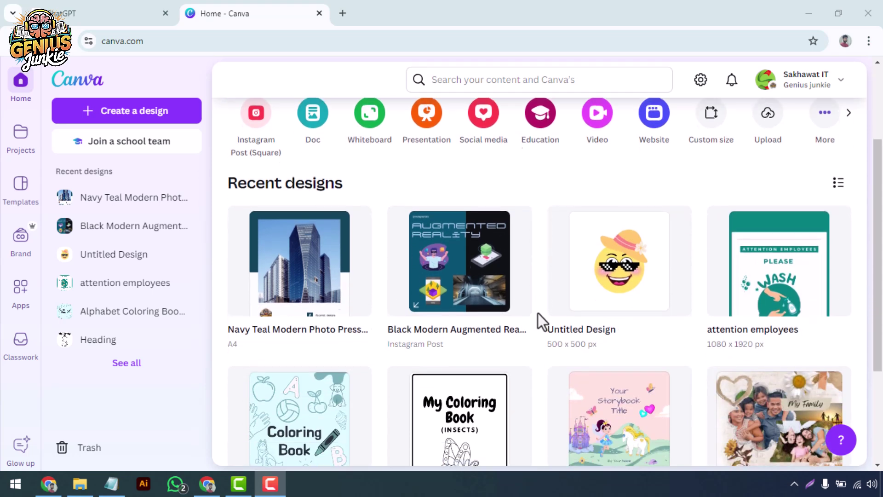
scroll(538, 315, down, 1)
scroll(537, 316, down, 2)
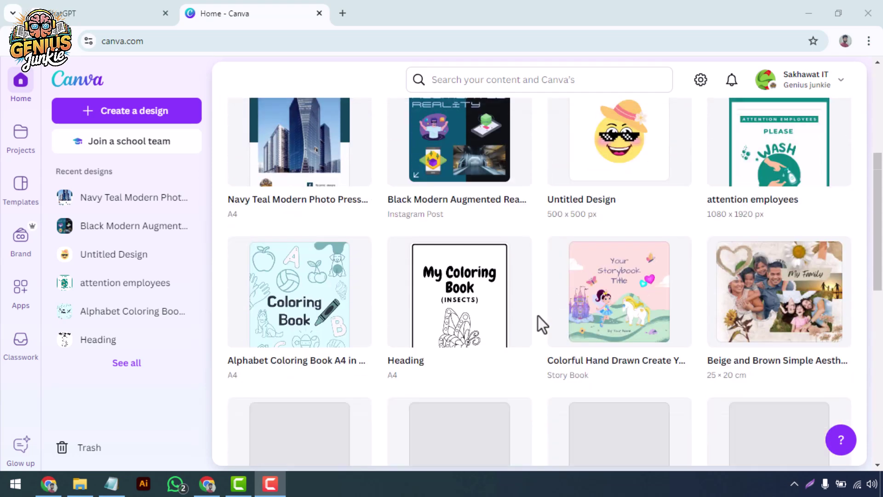
scroll(537, 316, up, 6)
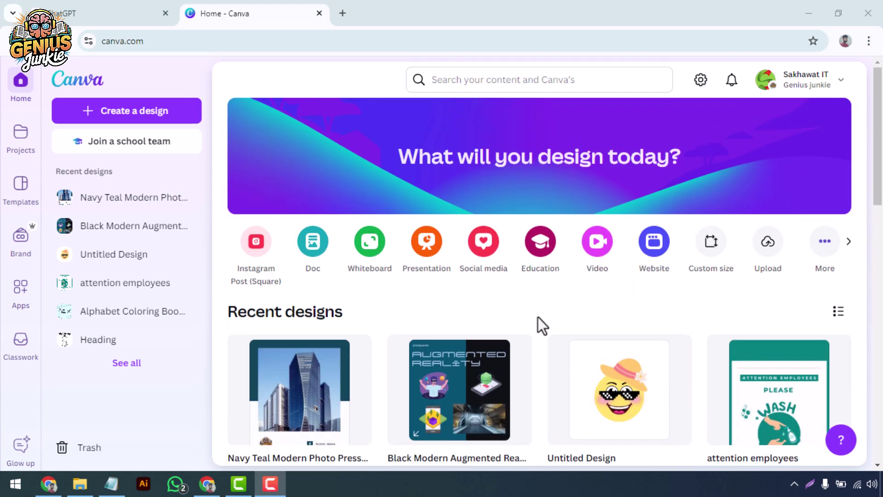
scroll(538, 318, down, 5)
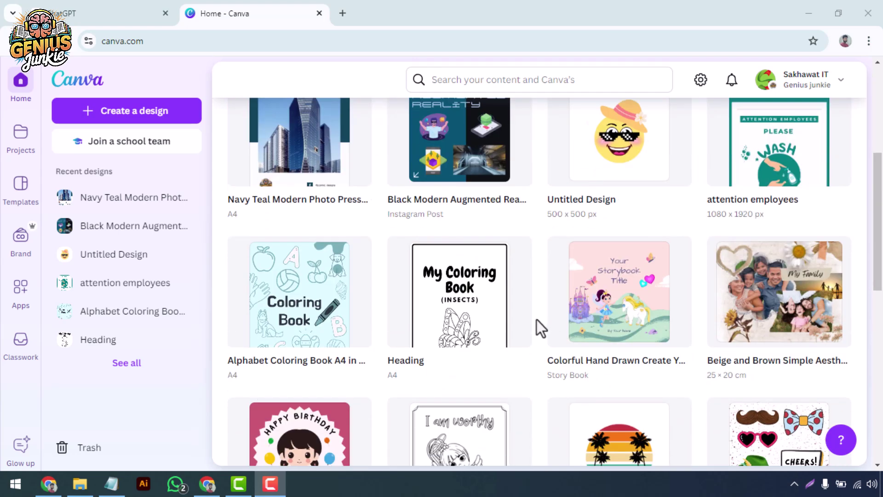
scroll(537, 320, up, 5)
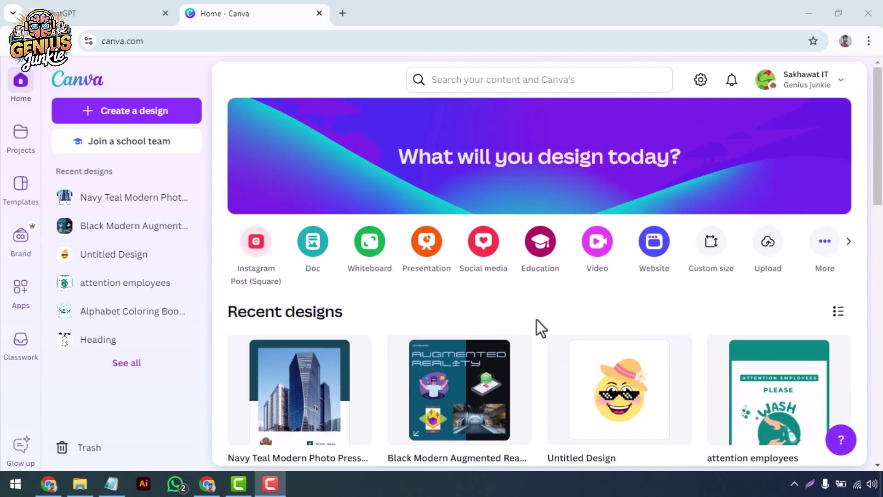
scroll(533, 319, down, 5)
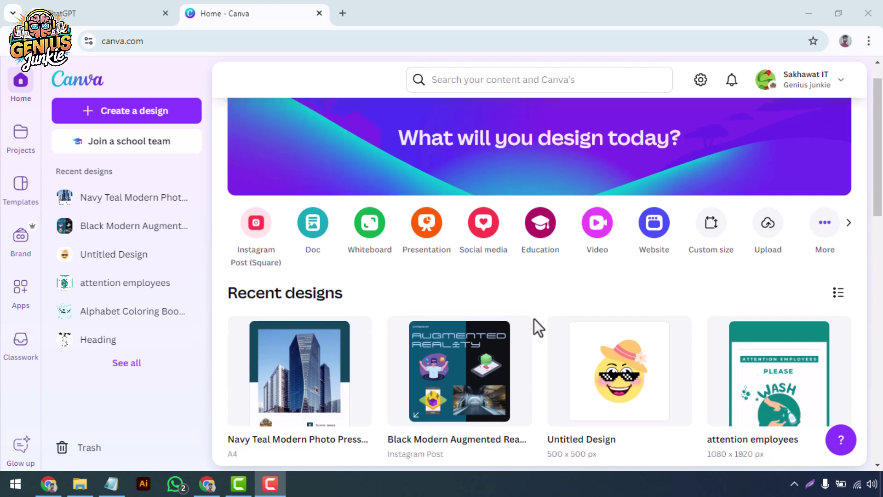
scroll(534, 321, down, 4)
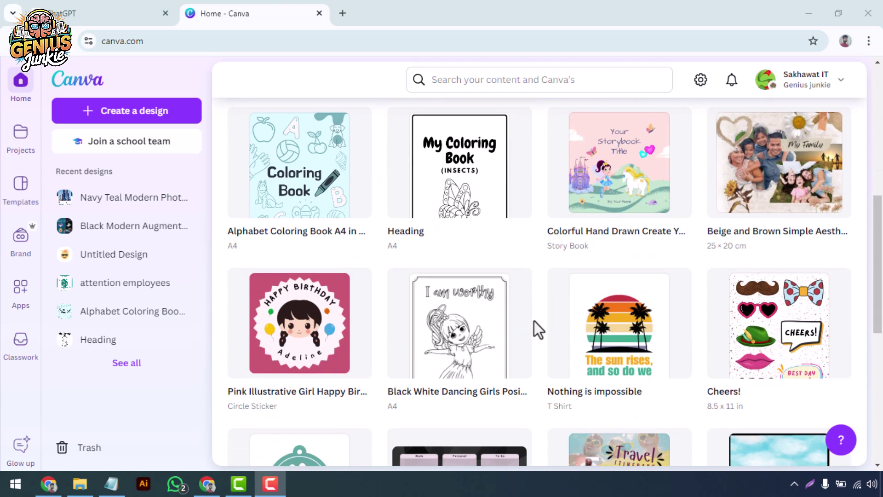
scroll(534, 321, up, 4)
scroll(534, 322, up, 5)
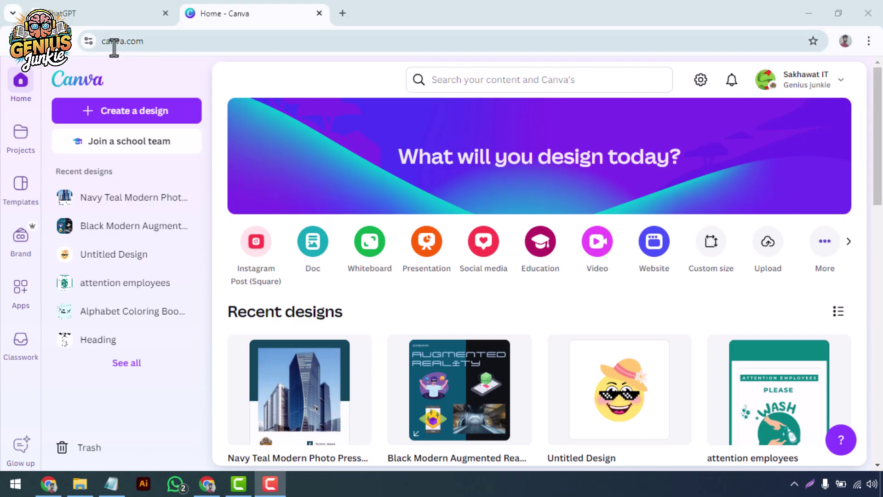
Search the site for "Magazine".
click(129, 43)
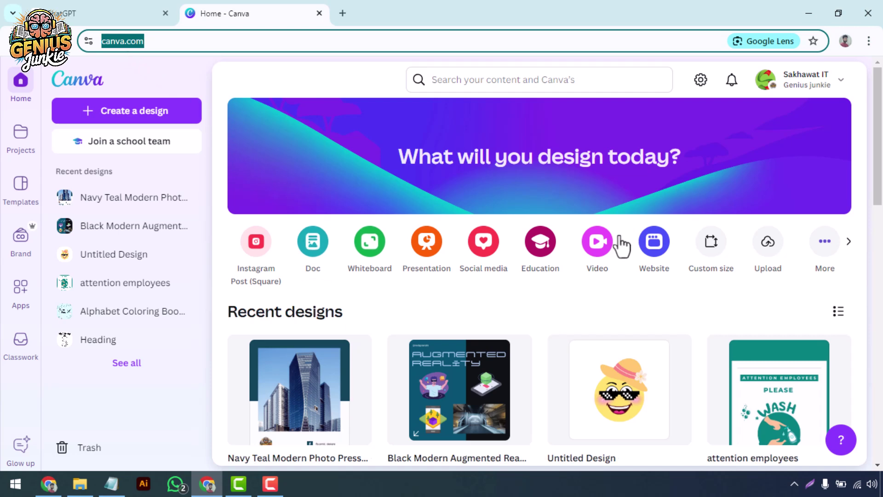
click(506, 84)
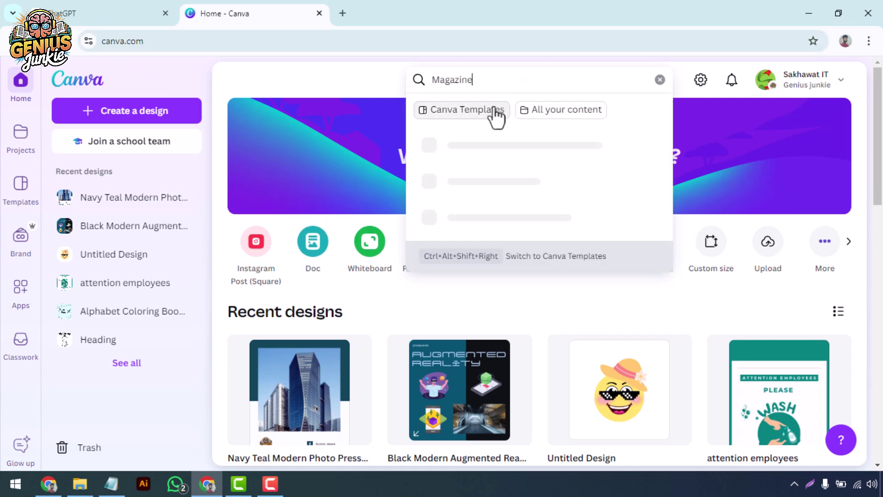
click(482, 134)
Browse the magazine templates and open the blue "Wardiere Inc." summer edition template for editing.
scroll(485, 134, down, 4)
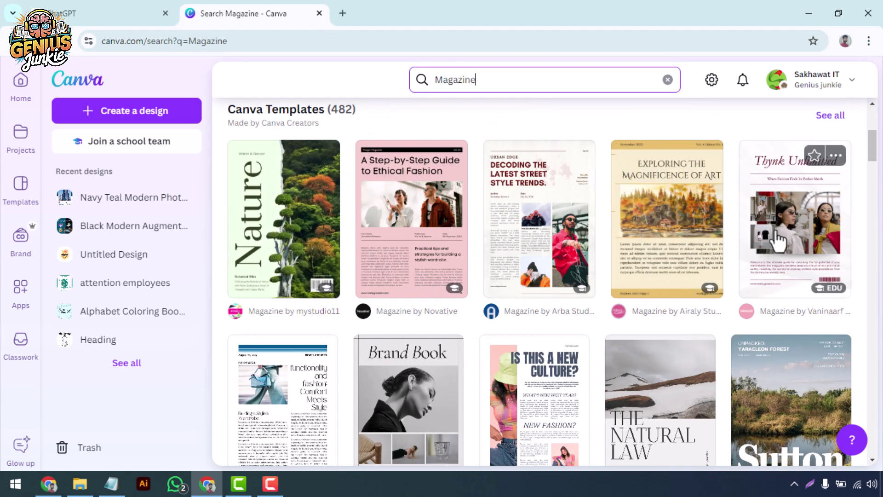
scroll(777, 244, down, 4)
scroll(777, 243, down, 3)
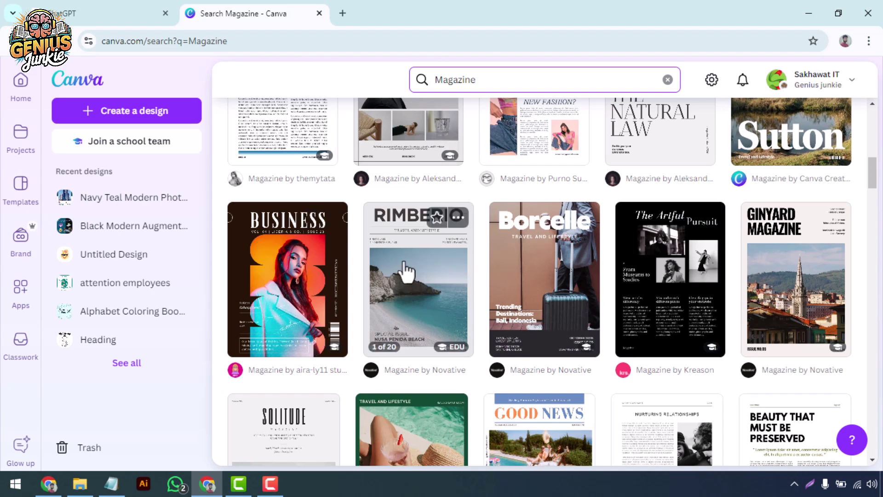
scroll(405, 285, down, 3)
scroll(579, 316, down, 1)
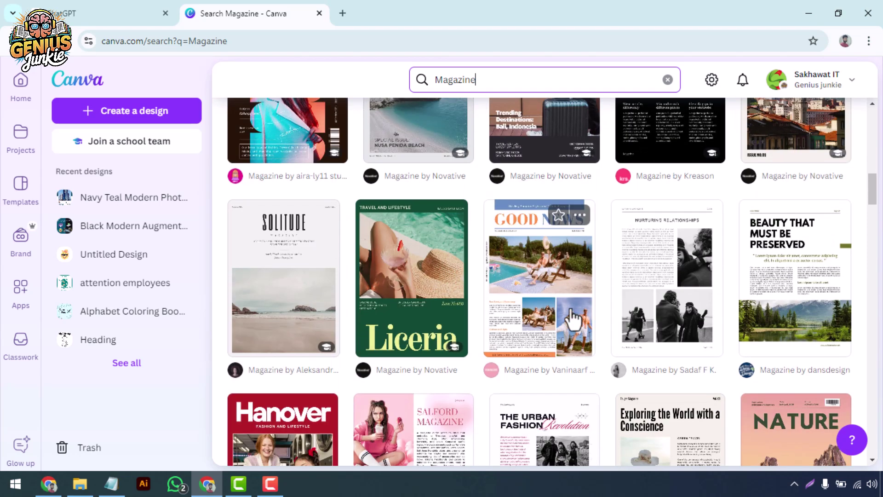
scroll(562, 317, down, 10)
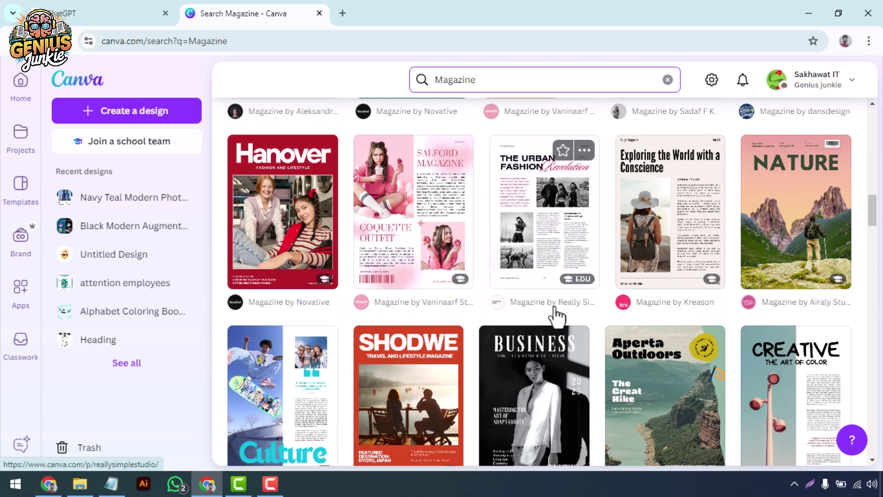
scroll(709, 294, down, 5)
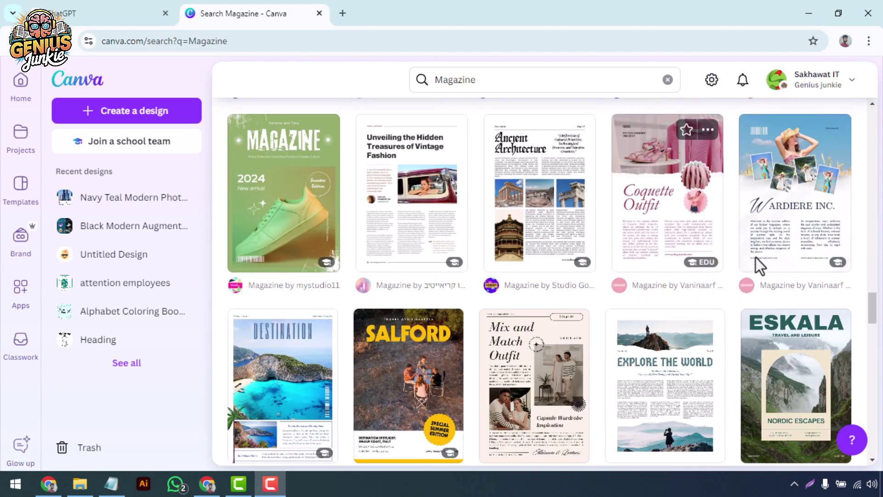
click(775, 243)
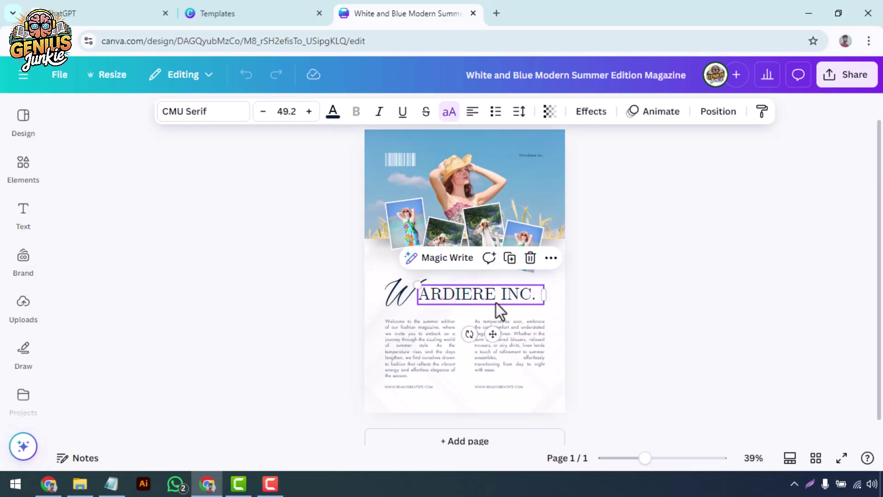
Select the headline, its decorative initial W and the two body text columns in turn to check that each is editable.
scroll(496, 303, up, 1)
drag(507, 296, 506, 294)
click(500, 352)
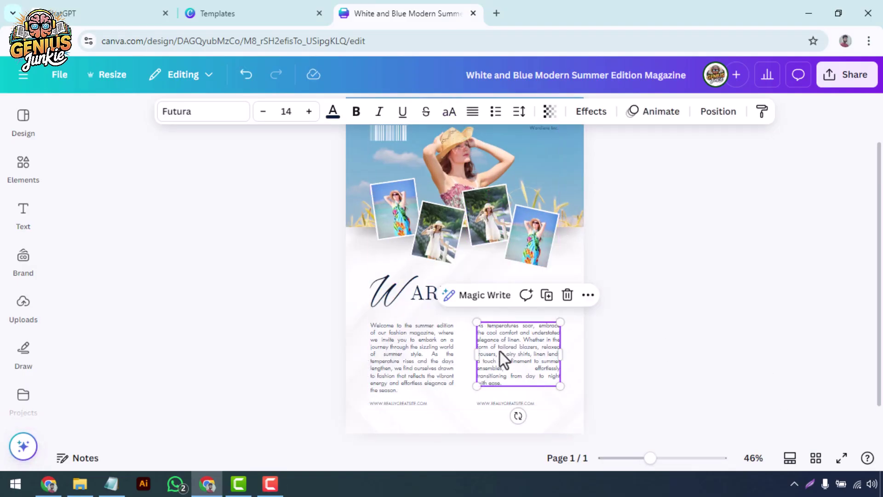
click(434, 357)
click(398, 299)
click(622, 302)
click(405, 289)
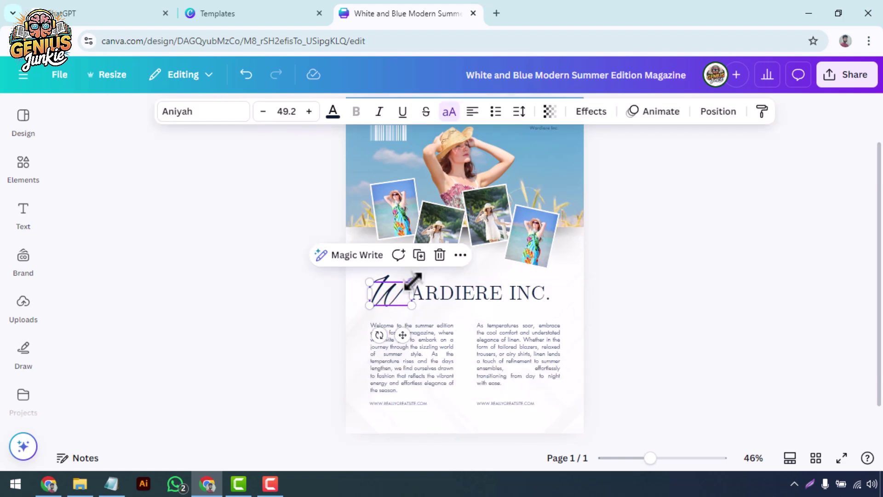
drag(413, 280, 420, 275)
click(603, 292)
Try nudging the second small photo and the barcode on page 1, putting them back in place.
click(521, 232)
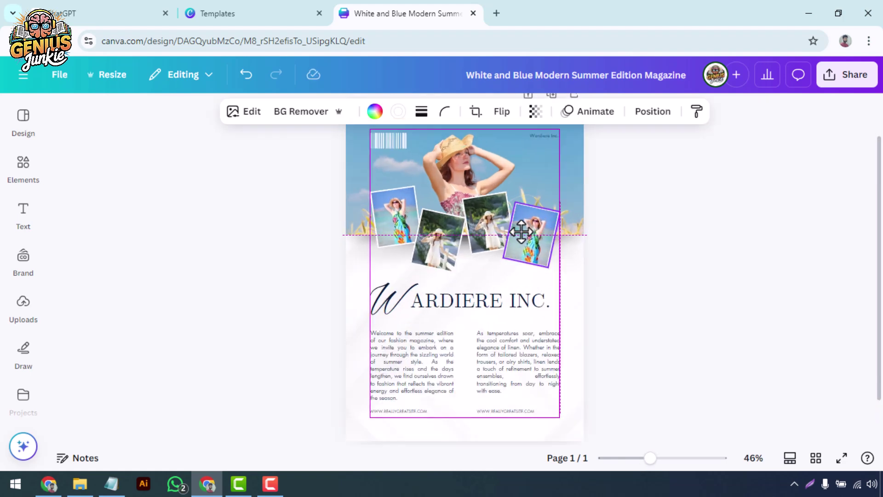
click(455, 250)
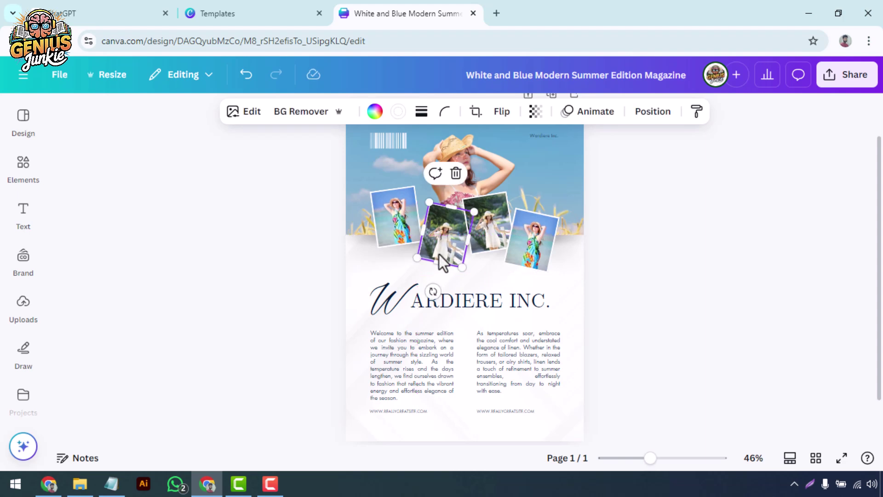
drag(443, 264, 436, 263)
click(650, 238)
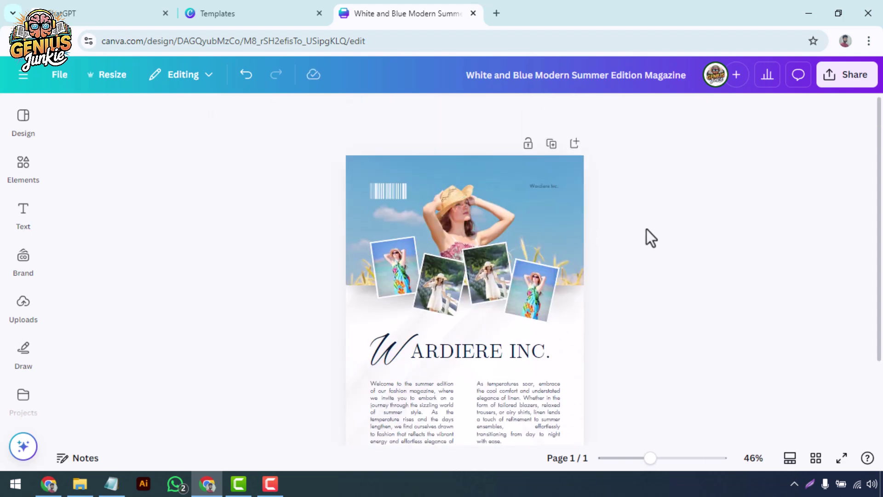
mouse_move(382, 194)
mouse_down()
mouse_move(380, 186)
mouse_move(380, 194)
mouse_up()
click(656, 280)
Add a blank second page below the magazine page.
scroll(508, 441, down, 3)
click(452, 424)
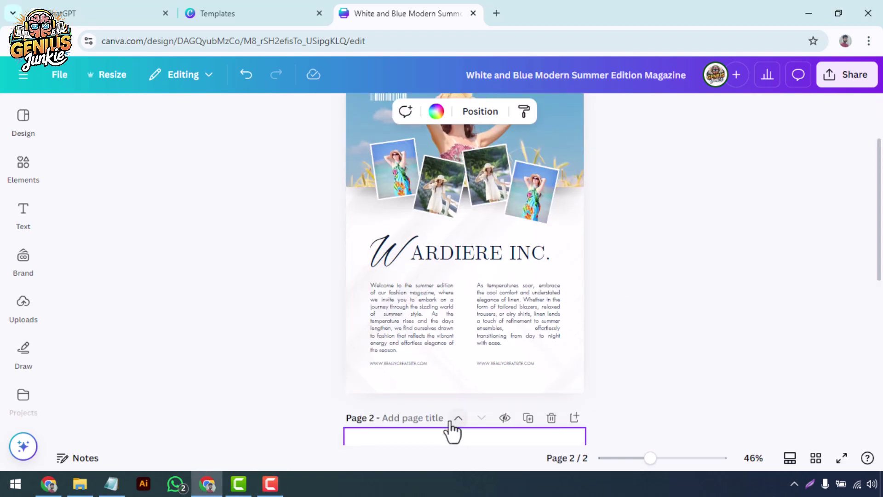
scroll(505, 296, up, 8)
scroll(509, 299, up, 1)
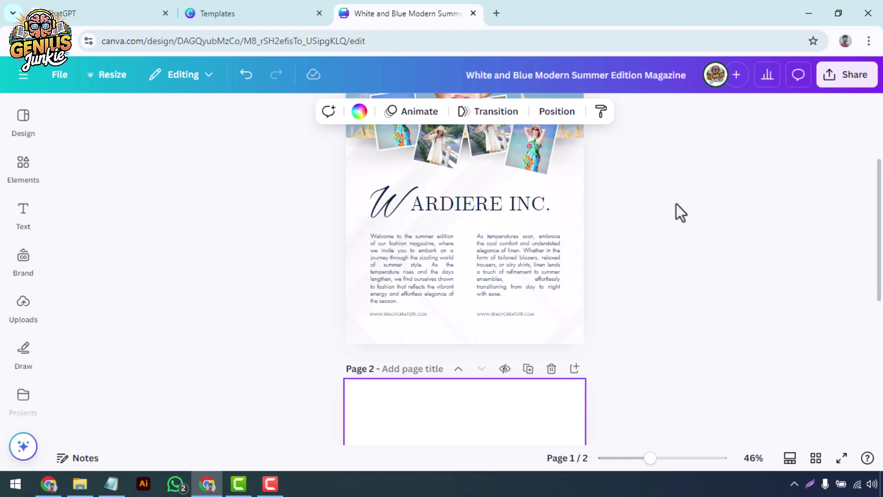
Copy the headline, body columns and website lines from page 1 and paste them onto page 2.
drag(675, 201, 205, 321)
scroll(286, 341, up, 1)
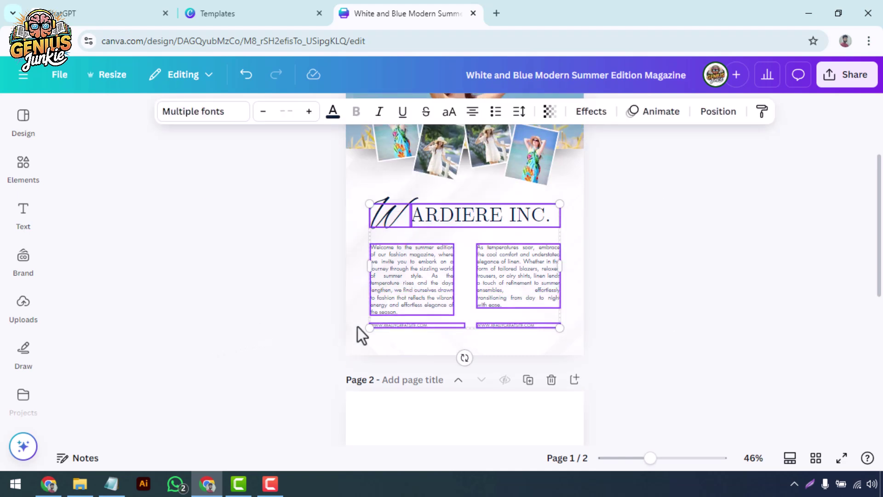
right_click(533, 262)
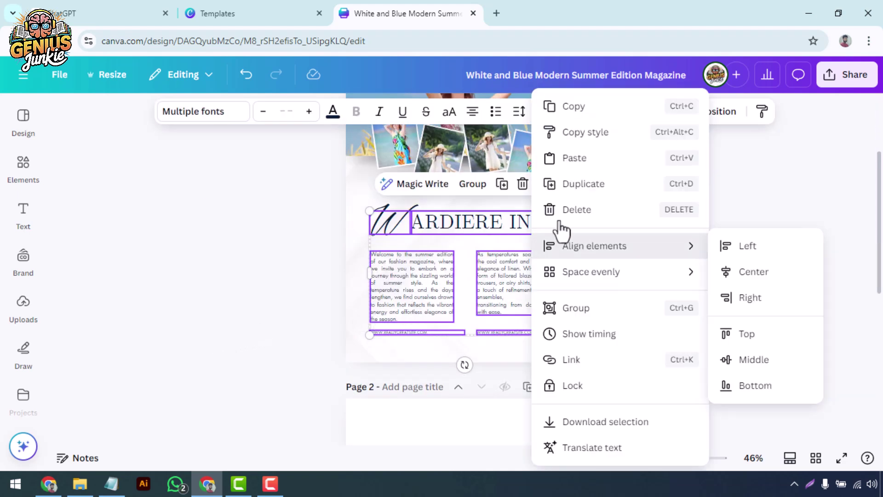
click(572, 106)
scroll(532, 285, down, 5)
right_click(465, 300)
click(508, 361)
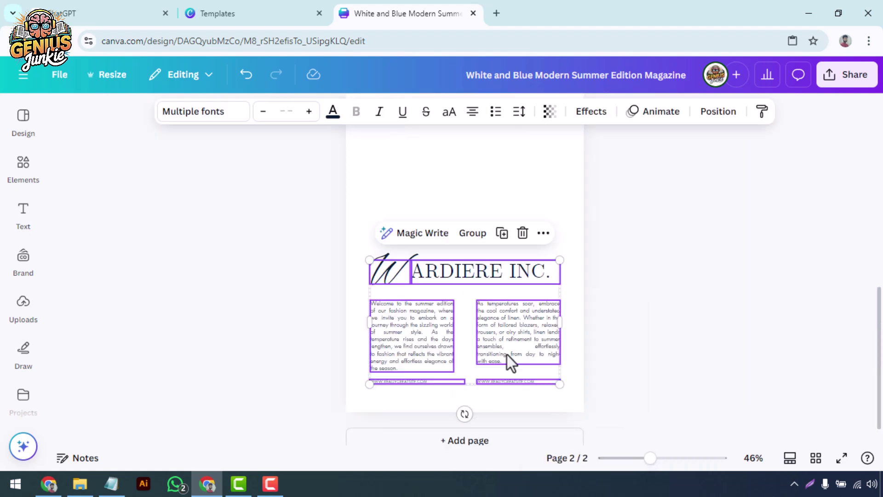
click(632, 265)
Delete the decorative W on page 2 and move the "ARDIERE INC." heading up and over to the left margin.
click(391, 271)
key(Delete)
drag(486, 272, 445, 272)
drag(457, 315, 457, 286)
Delete the website line under the right column on page 2 and position both text columns directly beneath the heading.
click(515, 341)
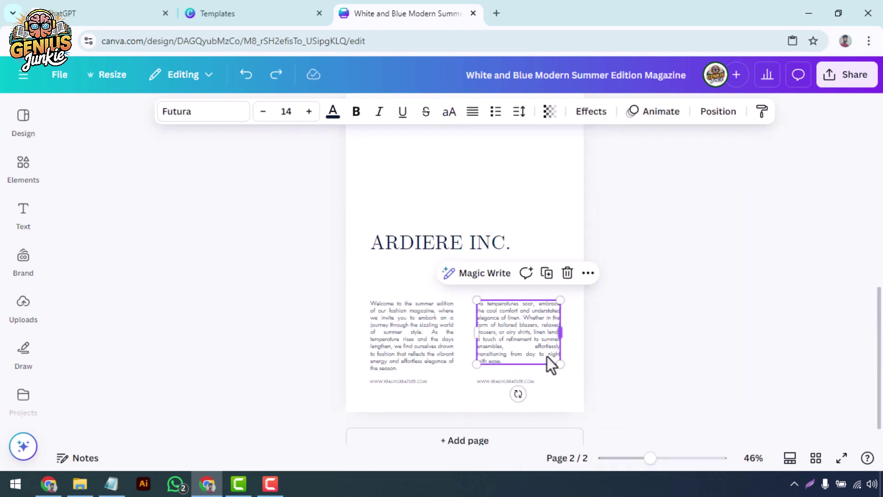
click(524, 381)
key(Delete)
click(447, 336)
drag(454, 337, 433, 279)
click(524, 324)
click(414, 324)
Extend page 2's left column by pasting the "Welcome to the summer edition" text again on a new line at its end.
click(444, 369)
key(Return)
text(Welcome to the summer edition of our fashion magazine, where we invite you to embark on a journey through the sizzling world of summer style.)
click(455, 304)
click(519, 331)
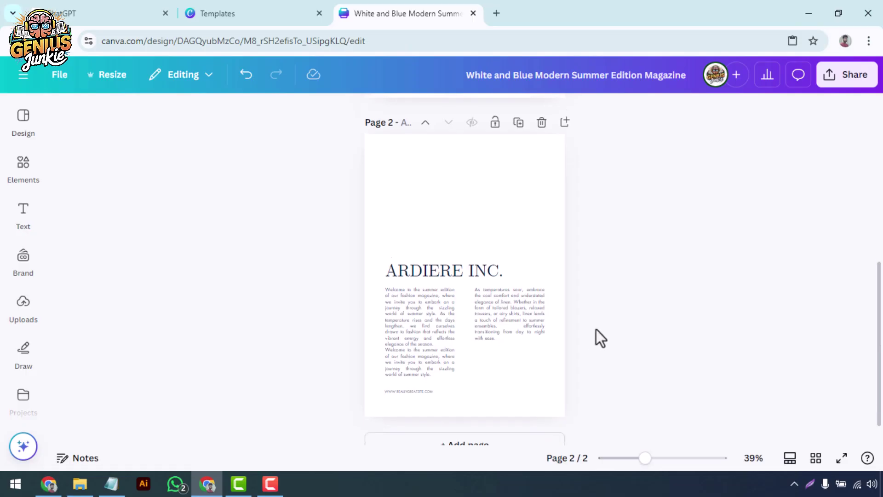
scroll(601, 338, down, 1)
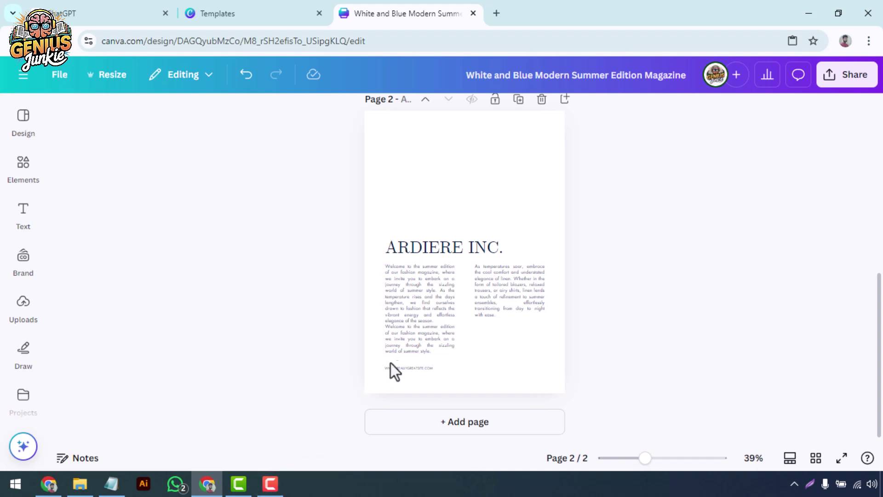
scroll(478, 400, up, 3)
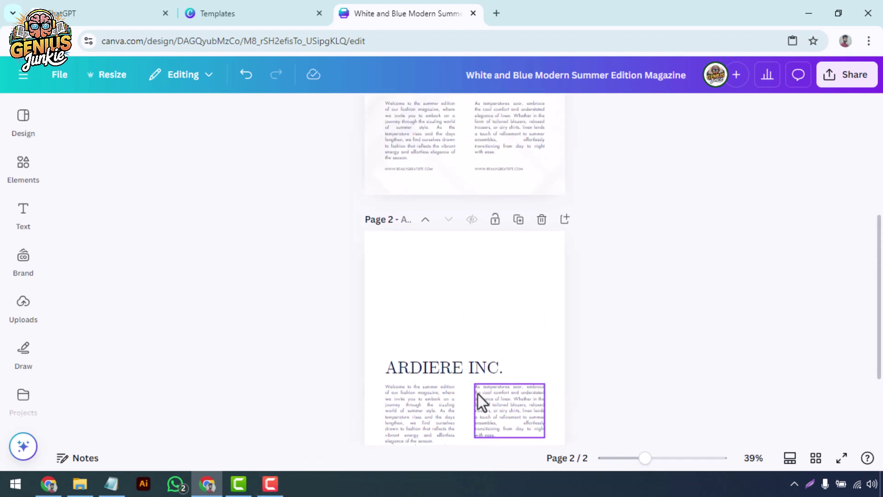
scroll(479, 401, down, 3)
scroll(434, 250, up, 3)
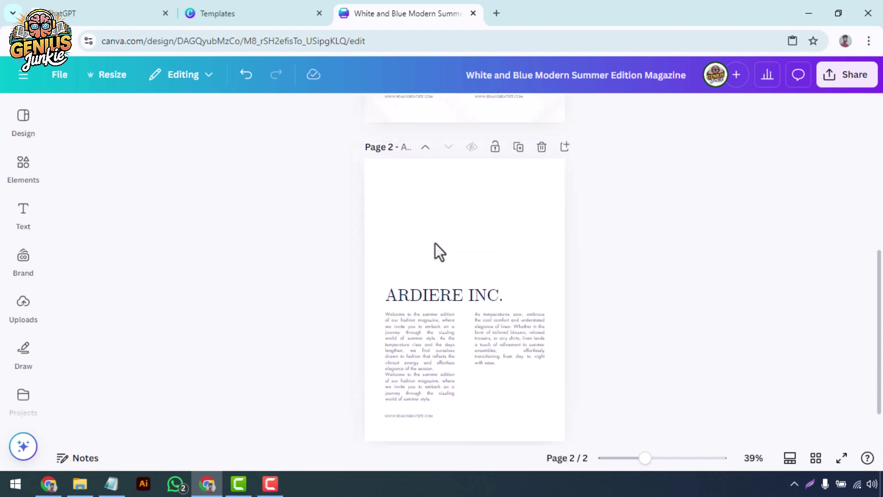
Open the full photo collection in the elements library and look over its categories.
click(23, 168)
scroll(189, 318, down, 4)
scroll(195, 340, down, 3)
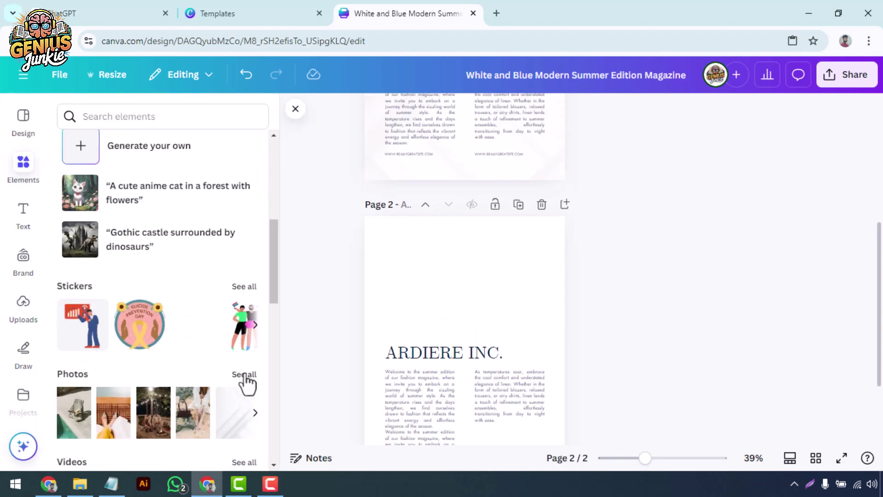
click(244, 373)
scroll(352, 325, up, 5)
scroll(351, 326, down, 4)
scroll(225, 346, down, 2)
Search the photos for "tourist" and place the seated woman with the yellow suitcase above the heading on page 2.
scroll(222, 341, down, 1)
scroll(184, 294, up, 3)
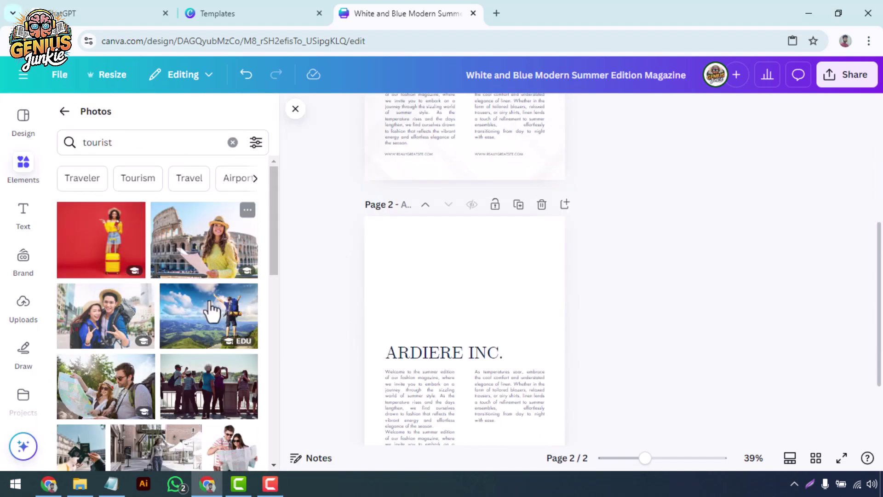
scroll(211, 311, down, 3)
scroll(166, 412, down, 10)
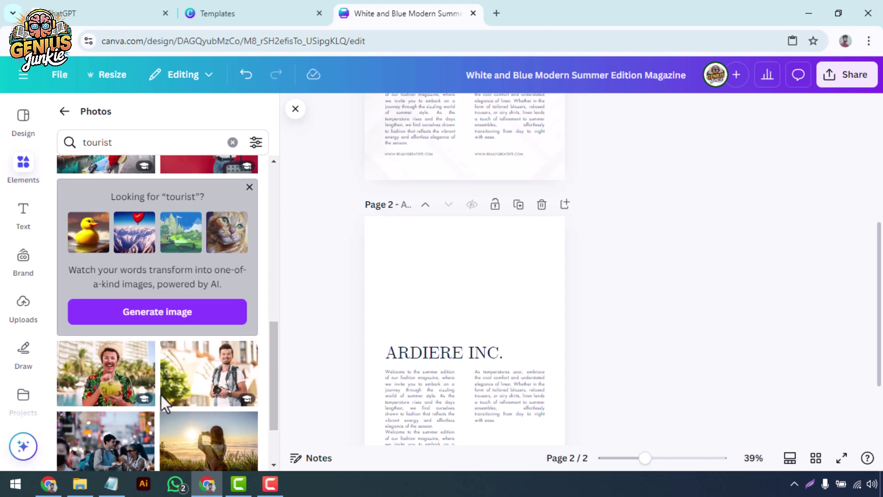
scroll(159, 408, down, 3)
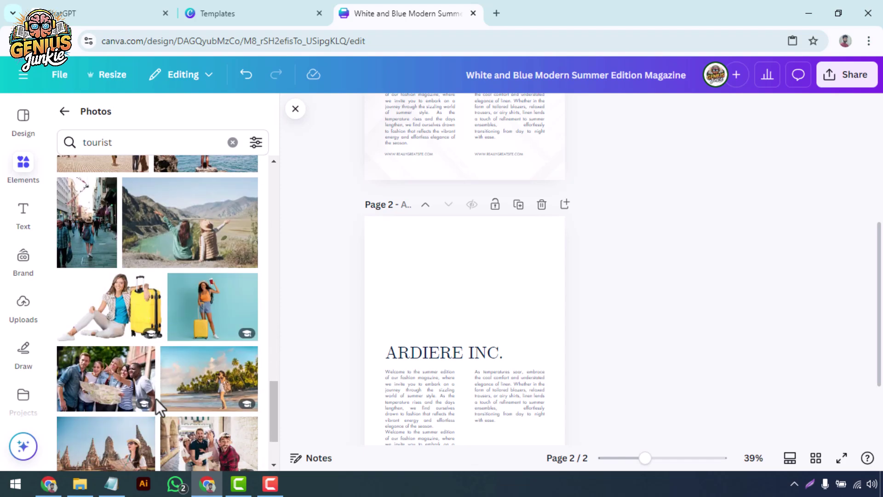
drag(99, 318, 417, 270)
scroll(684, 335, up, 4)
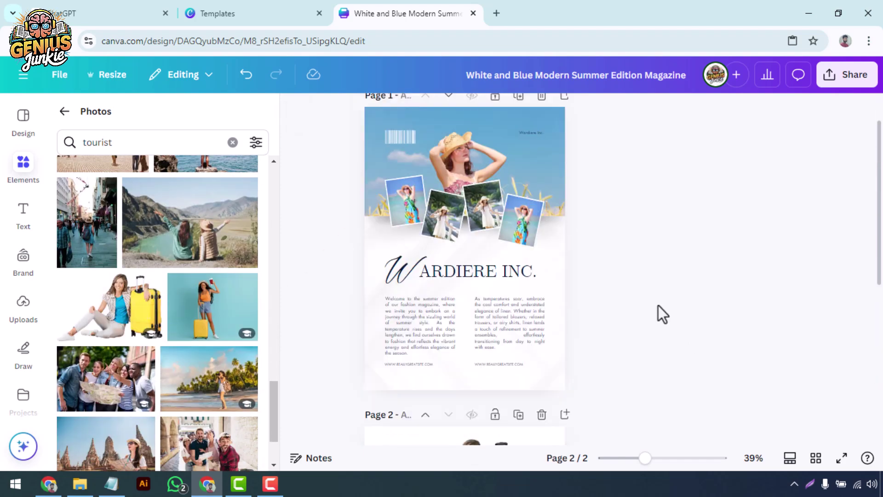
Replace page 2's "ARDIERE INC." heading text with "HEADLINE HERE".
scroll(659, 308, down, 5)
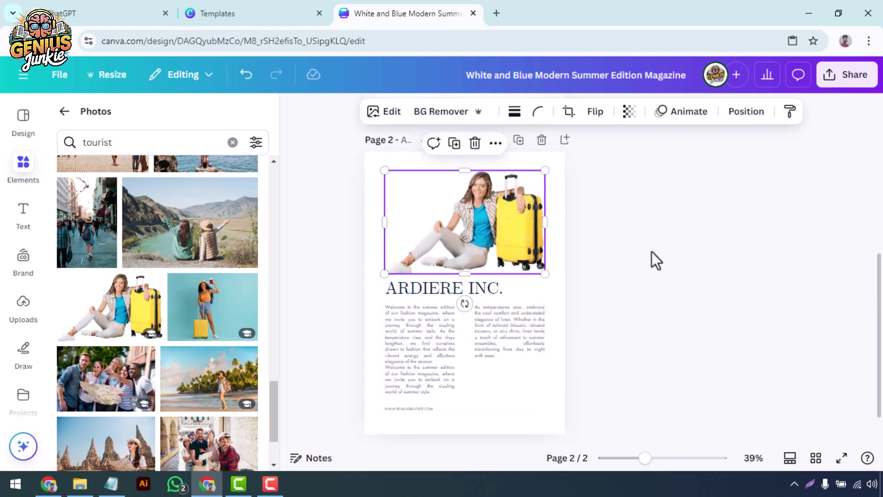
double_click(503, 291)
mouse_move(502, 290)
mouse_down()
mouse_move(488, 290)
mouse_move(510, 299)
mouse_up()
text(HEADLINE HERE)
click(629, 309)
scroll(629, 309, up, 5)
scroll(629, 309, down, 6)
click(494, 311)
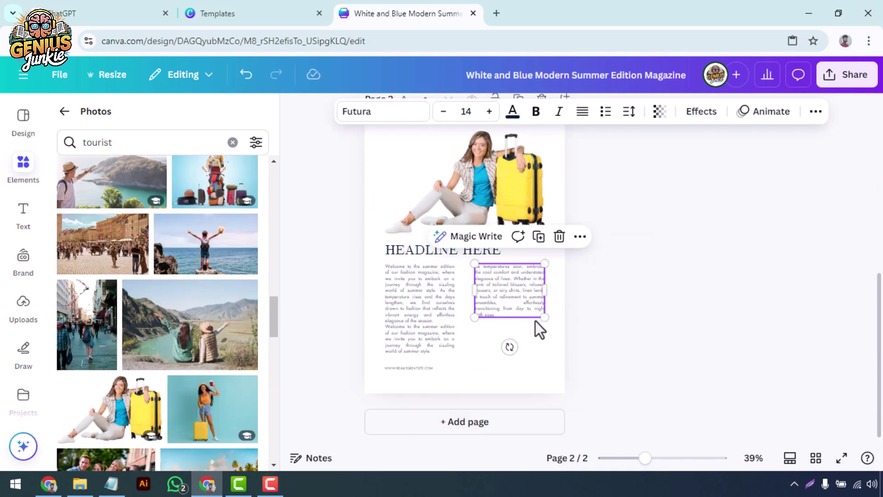
double_click(534, 318)
mouse_move(547, 319)
mouse_down()
mouse_move(543, 333)
mouse_move(546, 320)
mouse_up()
click(421, 317)
triple_click(417, 290)
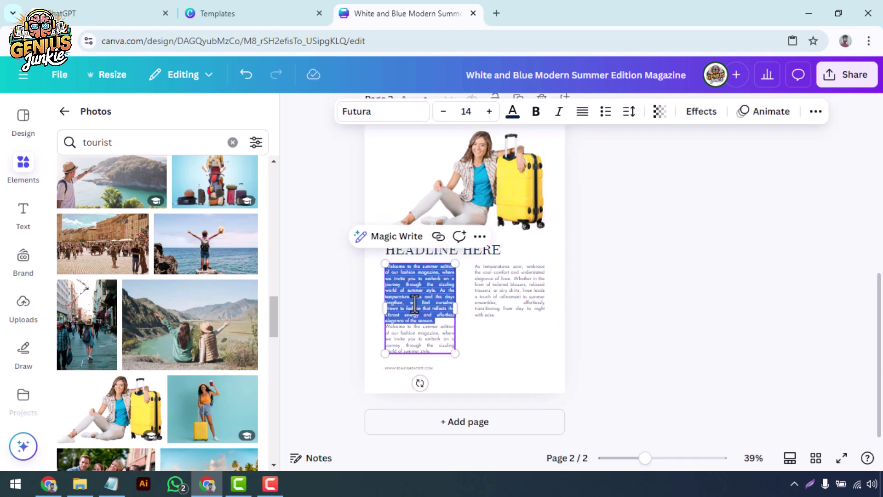
double_click(491, 277)
click(599, 335)
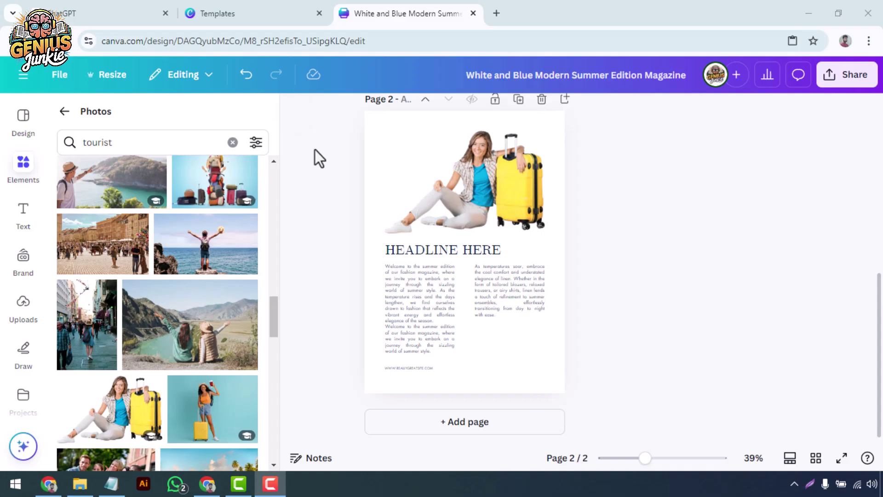
Search all elements for "clicable link" and limit the results to graphics.
click(63, 114)
click(63, 114)
scroll(117, 272, up, 6)
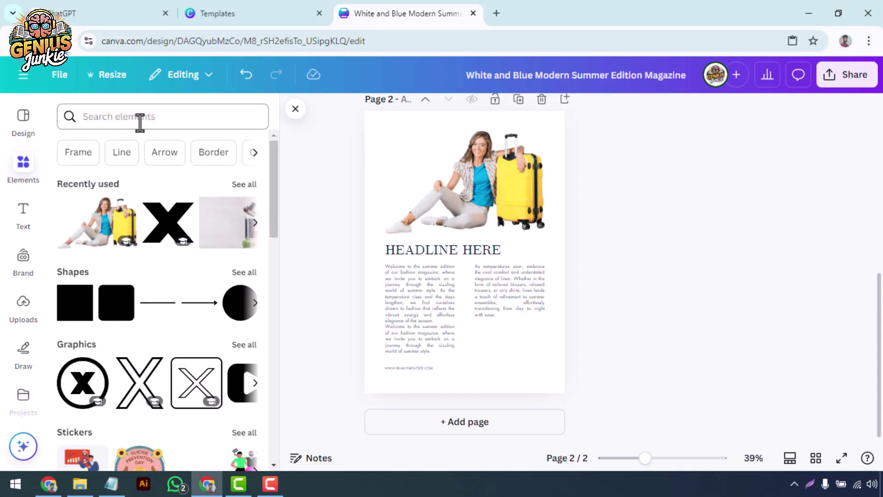
click(170, 117)
text(clicable)
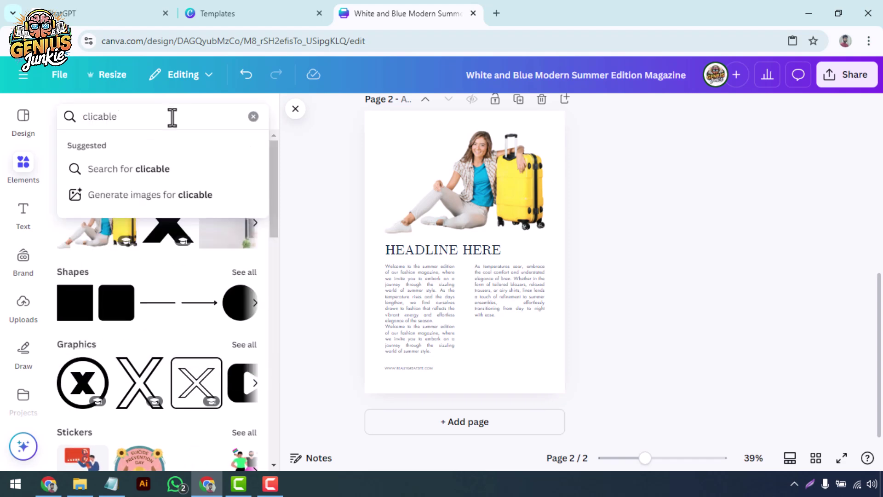
text( link)
key(Return)
click(98, 148)
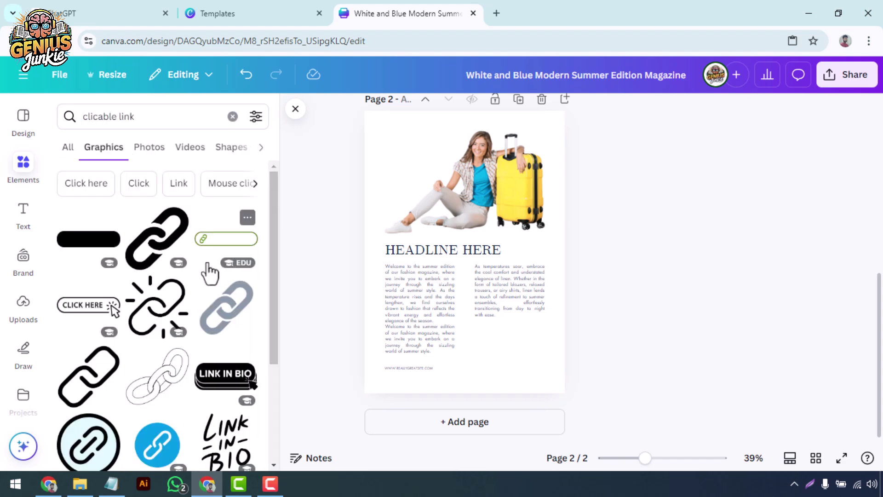
Add the blue "CLICK HERE" button graphic to page 2, shrinking it to fit directly beneath the right text column.
scroll(198, 276, down, 3)
scroll(185, 286, down, 8)
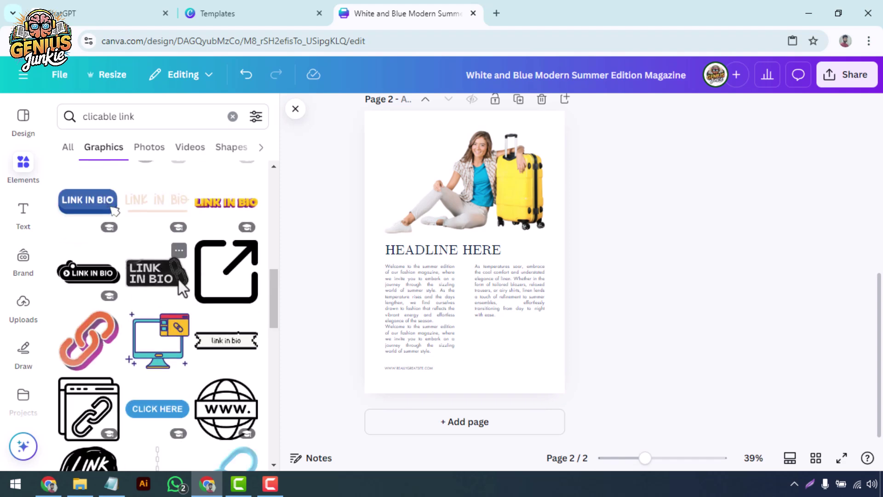
scroll(178, 294, down, 4)
drag(147, 225, 499, 368)
drag(631, 371, 518, 338)
click(602, 341)
click(536, 340)
click(592, 332)
Link the "CLICK HERE" button on page 2 to youtube.com.
click(494, 332)
click(524, 297)
click(556, 179)
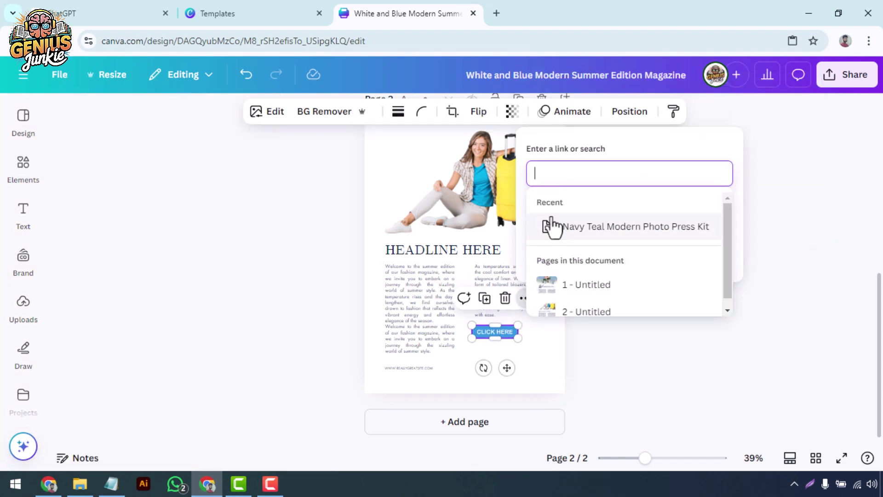
text(youtube.com)
key(Return)
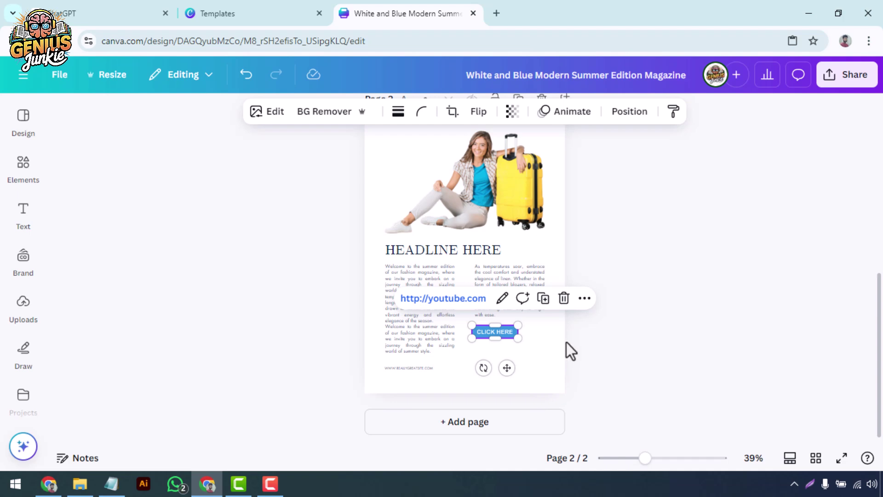
click(570, 342)
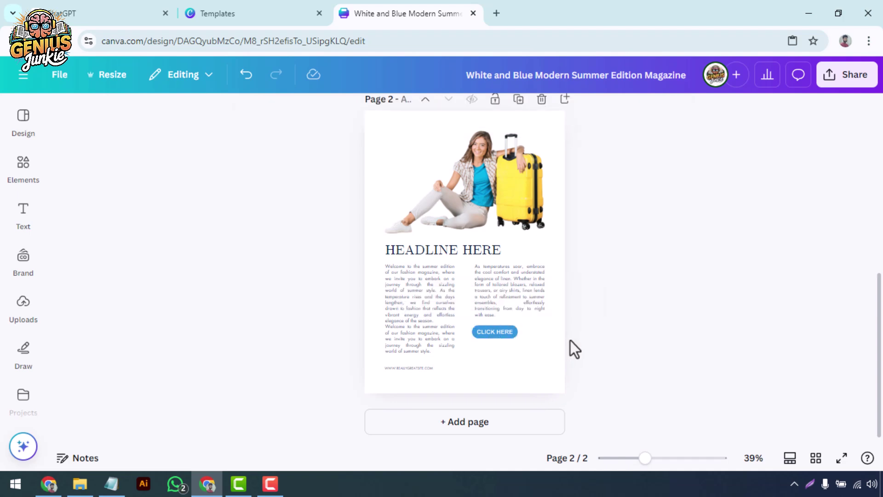
Look over both magazine pages and download the design as PDF Standard.
scroll(566, 341, up, 3)
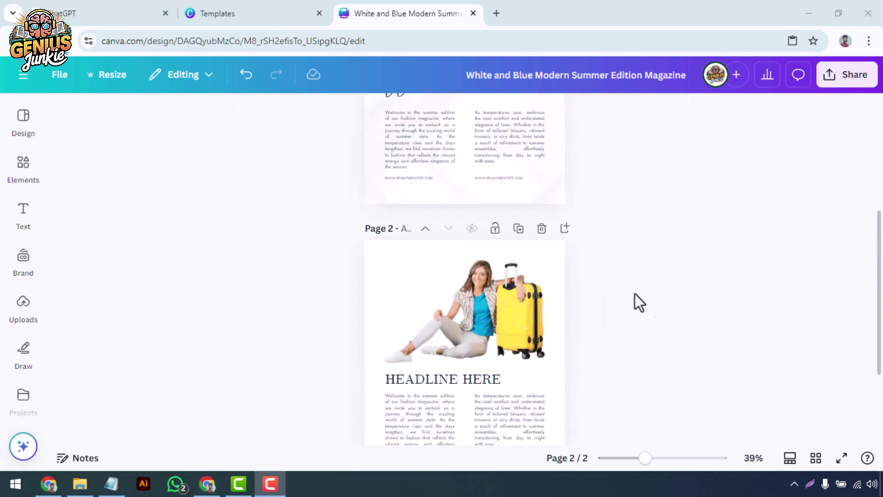
scroll(635, 294, up, 5)
scroll(627, 290, down, 3)
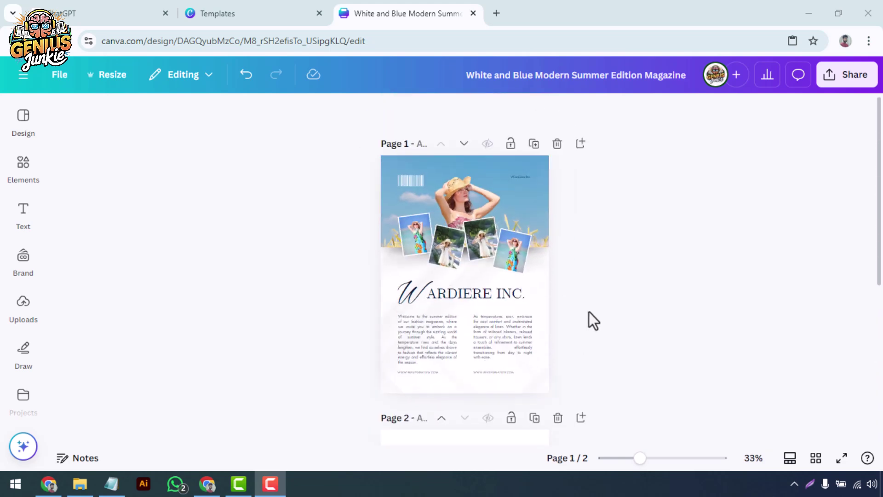
scroll(633, 247, down, 1)
scroll(633, 248, up, 1)
click(851, 76)
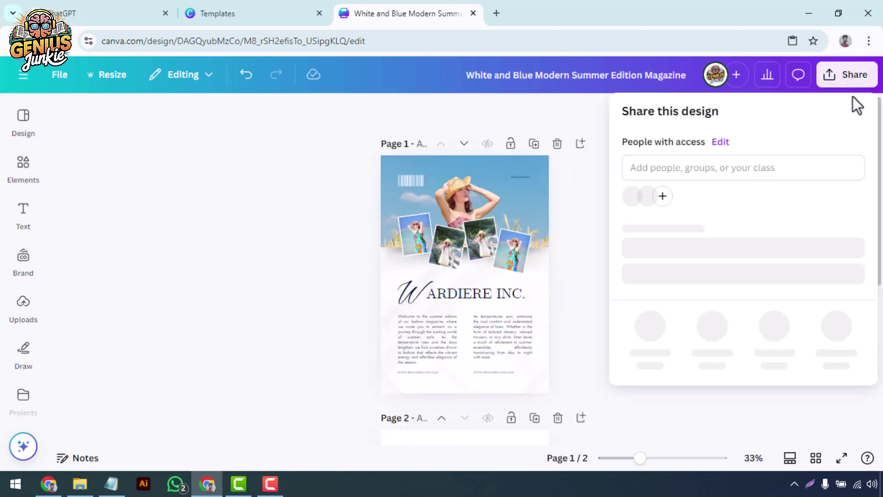
scroll(698, 258, down, 1)
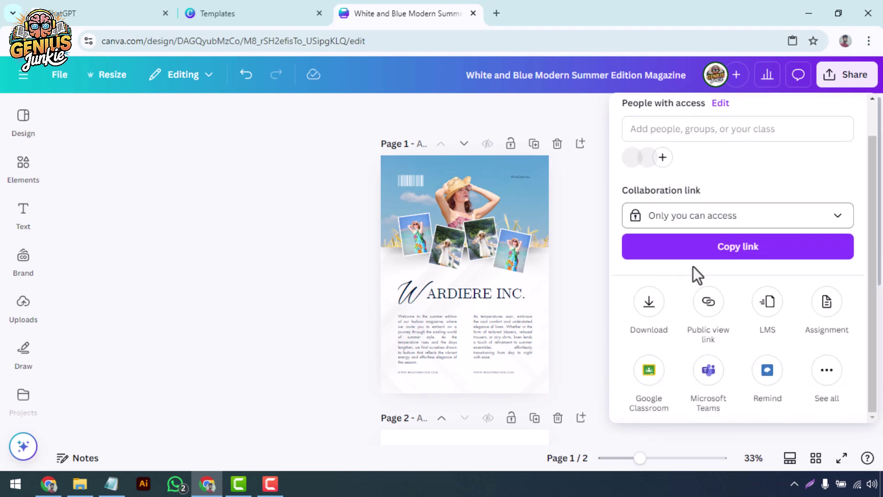
click(650, 304)
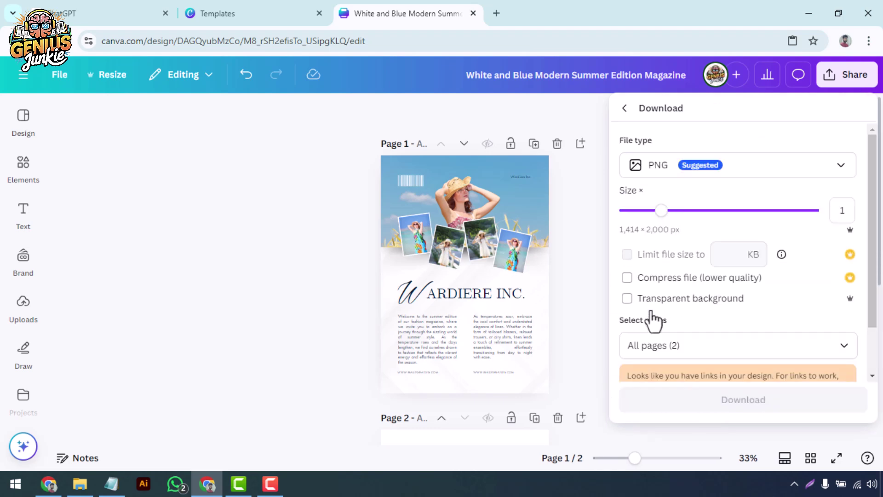
click(670, 183)
scroll(677, 202, down, 2)
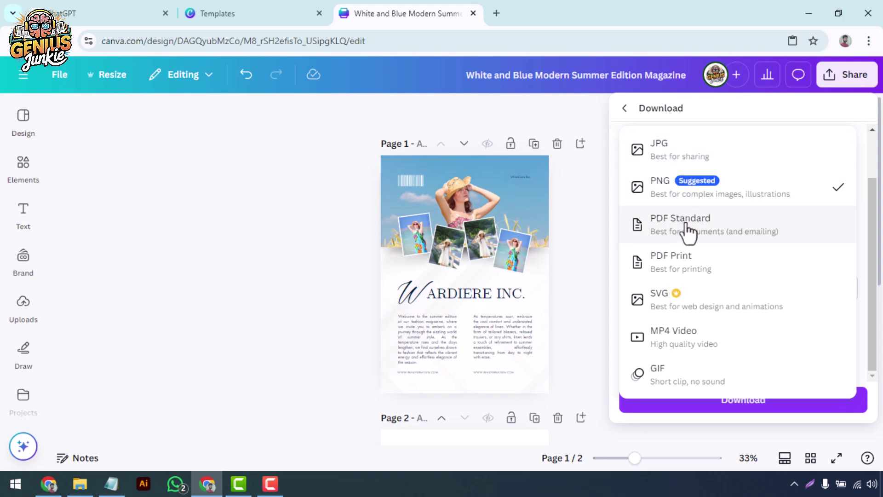
click(689, 232)
click(662, 325)
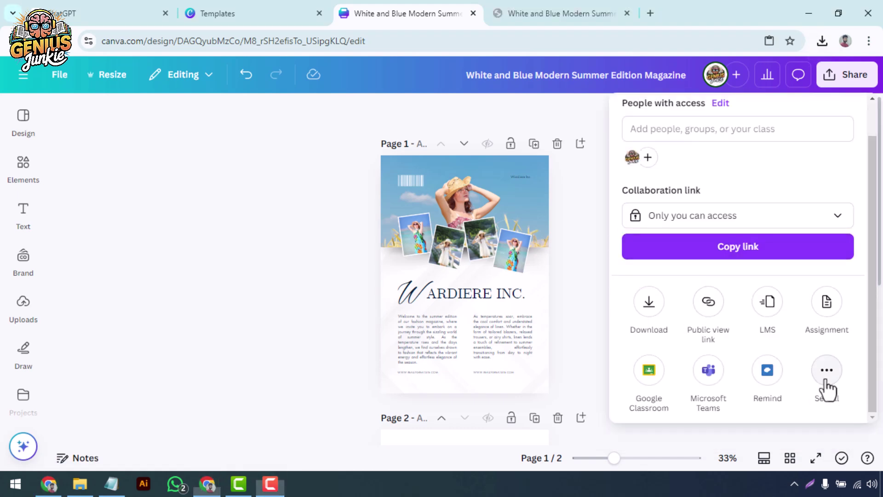
Open the full list of sharing options for the design and look through it.
click(826, 381)
scroll(706, 236, down, 4)
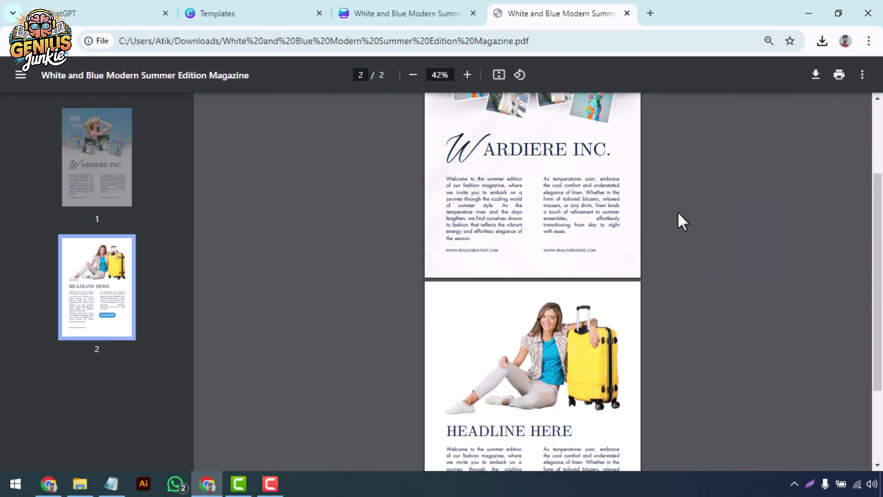
scroll(678, 211, down, 3)
Examine both pages of the downloaded PDF and test the "CLICK HERE" link, closing the YouTube page it opens.
scroll(678, 214, up, 3)
scroll(679, 218, down, 3)
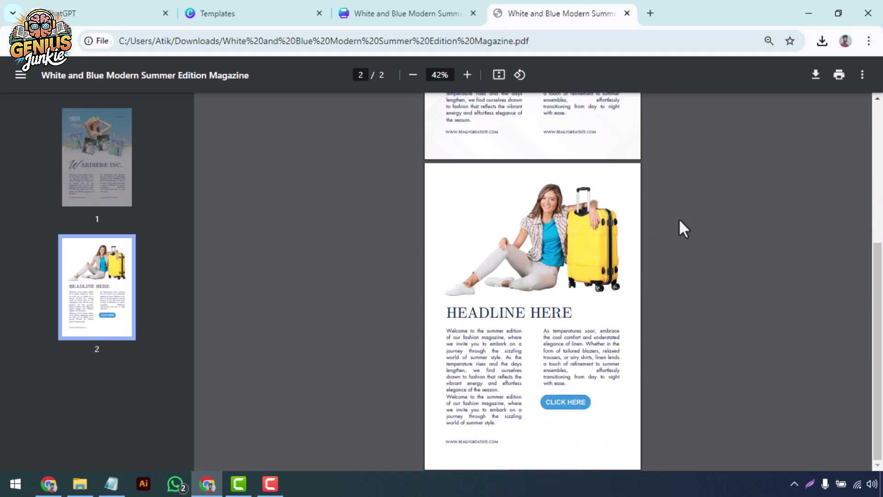
ctrl+scroll(641, 329, up, 1)
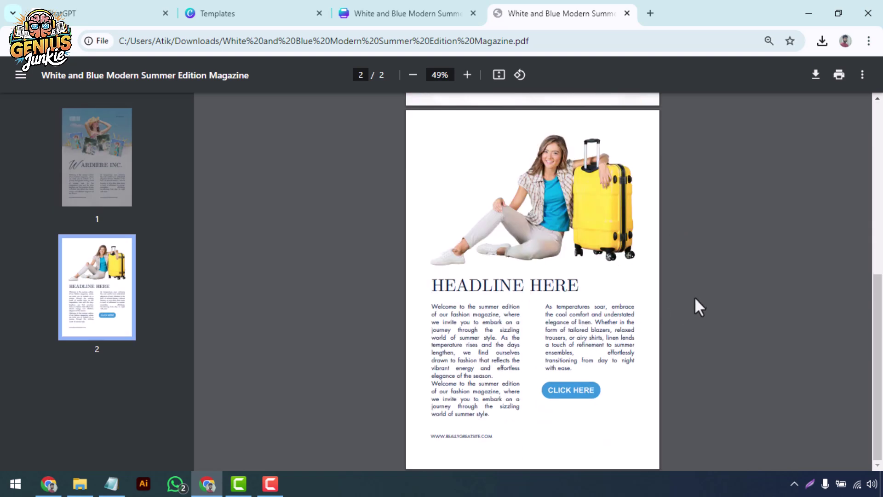
click(554, 404)
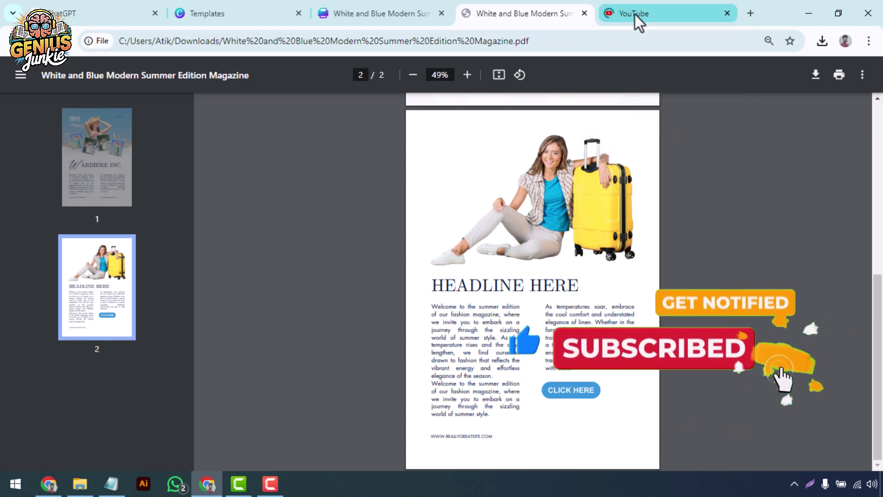
click(727, 14)
scroll(645, 254, up, 5)
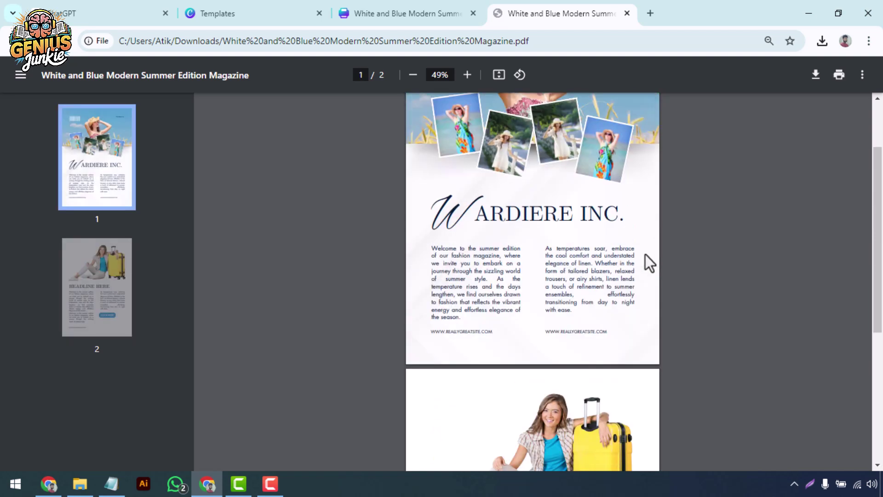
scroll(648, 255, up, 2)
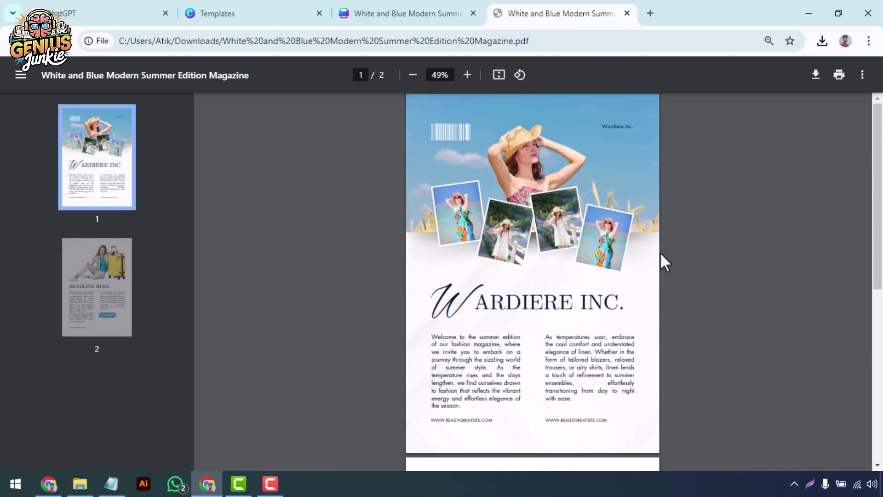